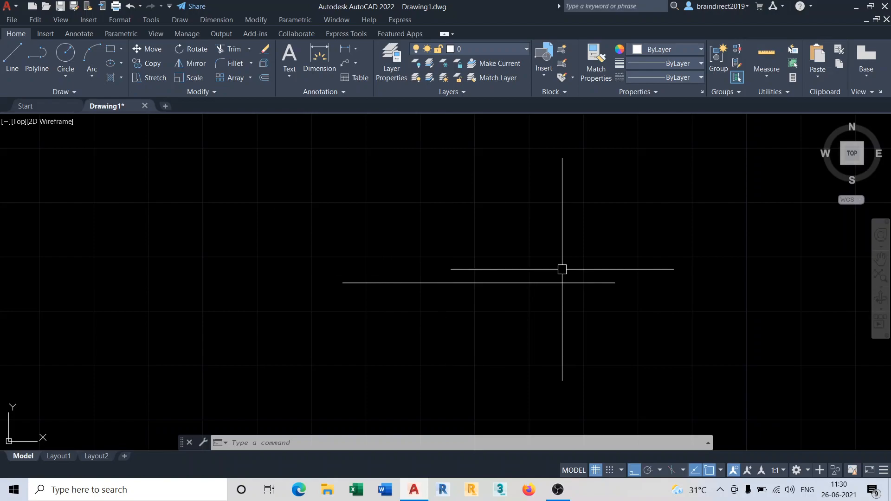
# - Add a linear dimension between the two endpoints of the horizontal line, placing the dimension line above it
pyautogui.click(346, 52)
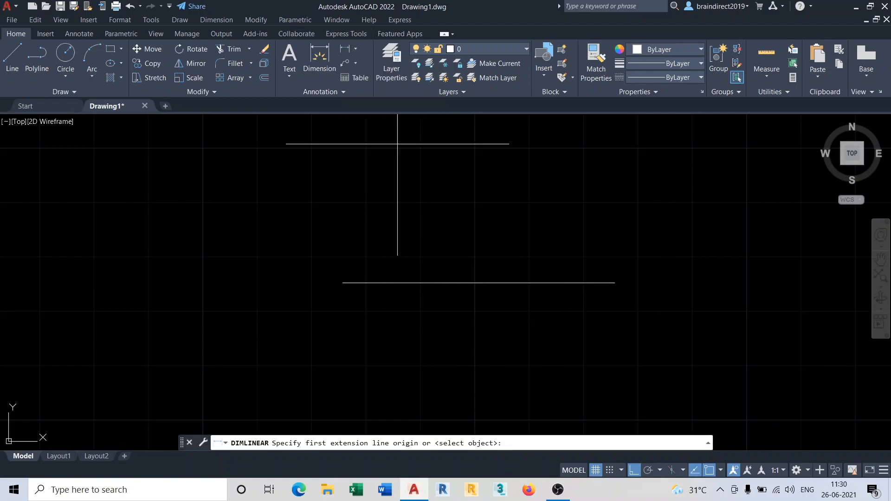
pyautogui.click(343, 282)
pyautogui.click(616, 283)
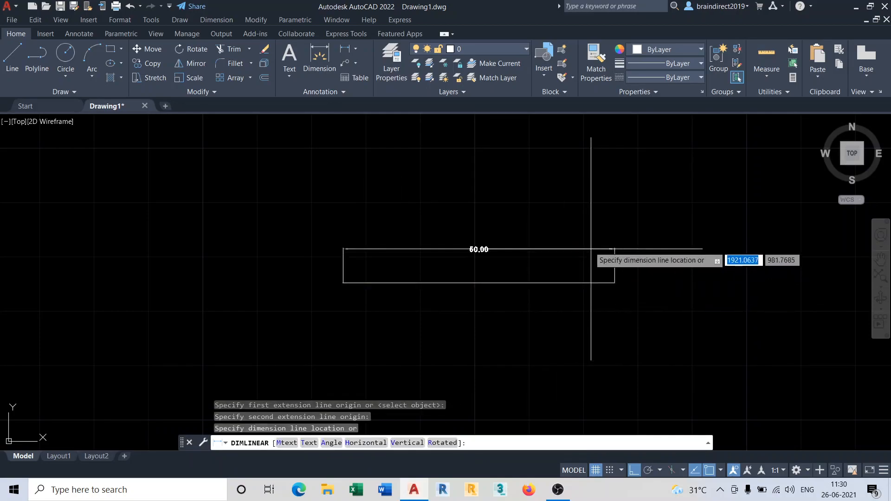
pyautogui.click(589, 254)
pyautogui.scroll(2, 494, 267)
pyautogui.moveTo(494, 268); pyautogui.dragTo(457, 257, button='middle')
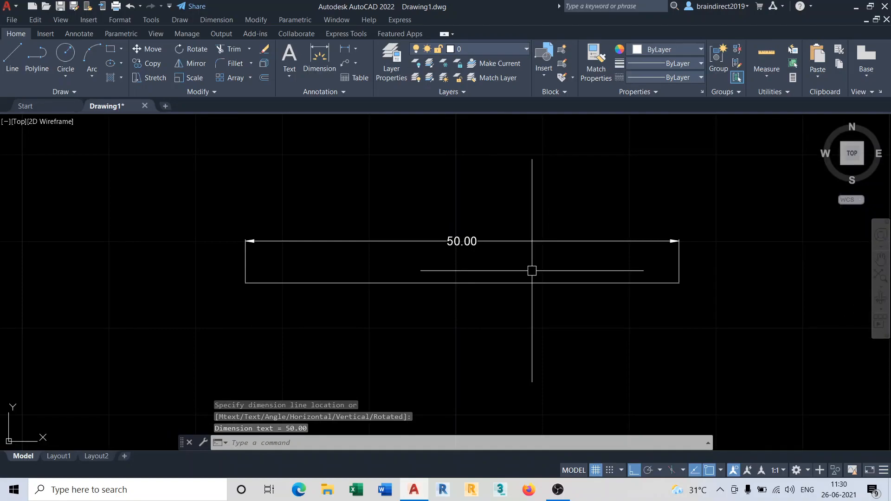
# - Modify the Standard dimension style by setting its tolerance method to Symmetrical
pyautogui.write('d')
pyautogui.press('Return')
pyautogui.click(575, 219)
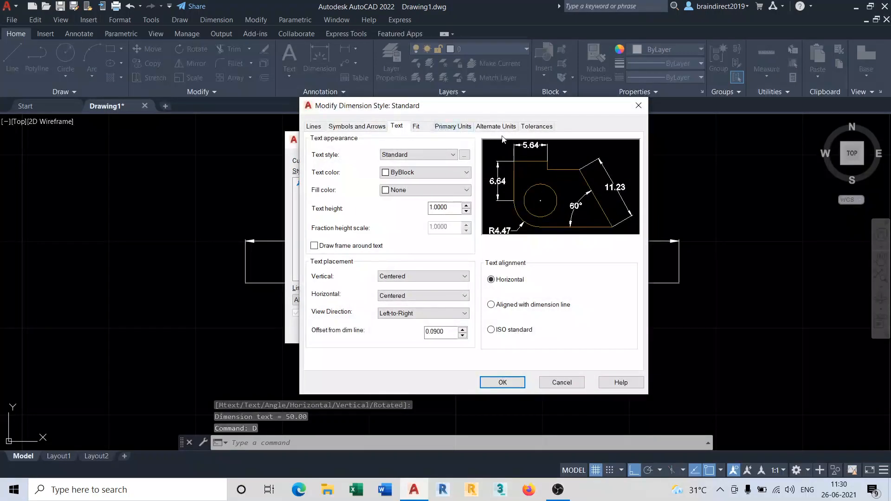
pyautogui.click(538, 126)
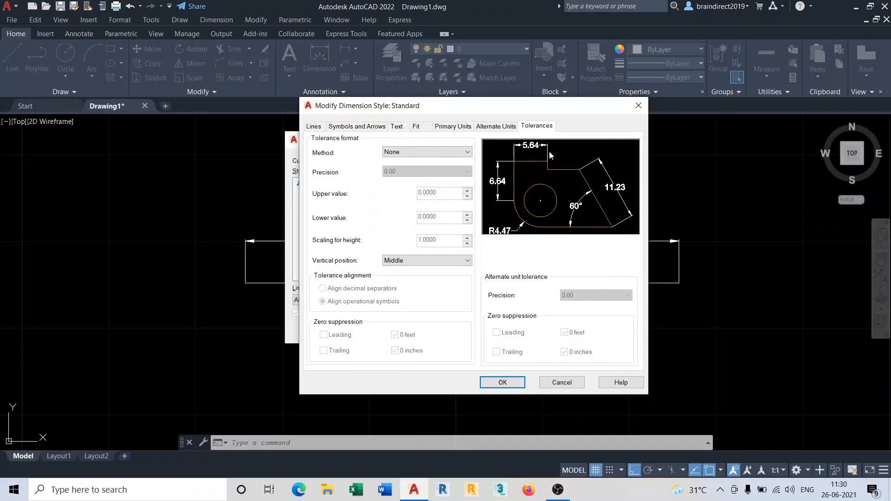
pyautogui.click(468, 154)
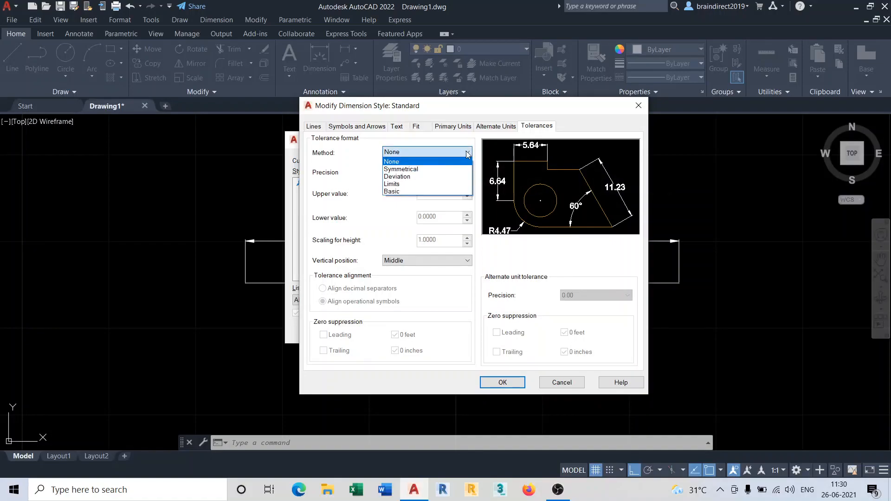
pyautogui.click(410, 170)
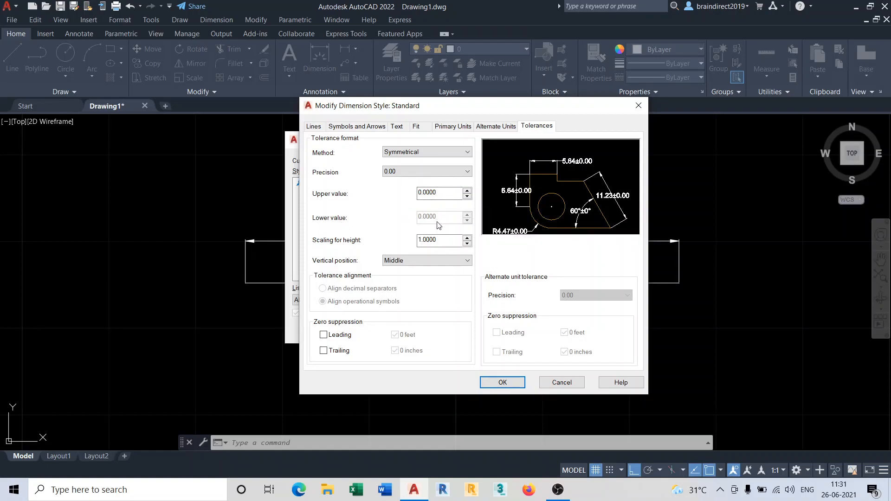
# - Set the symmetrical tolerance's upper value to 0.2, apply it to the Standard style and close the Dimension Style Manager
pyautogui.moveTo(439, 195); pyautogui.dragTo(390, 194)
pyautogui.write('0.2')
pyautogui.click(510, 386)
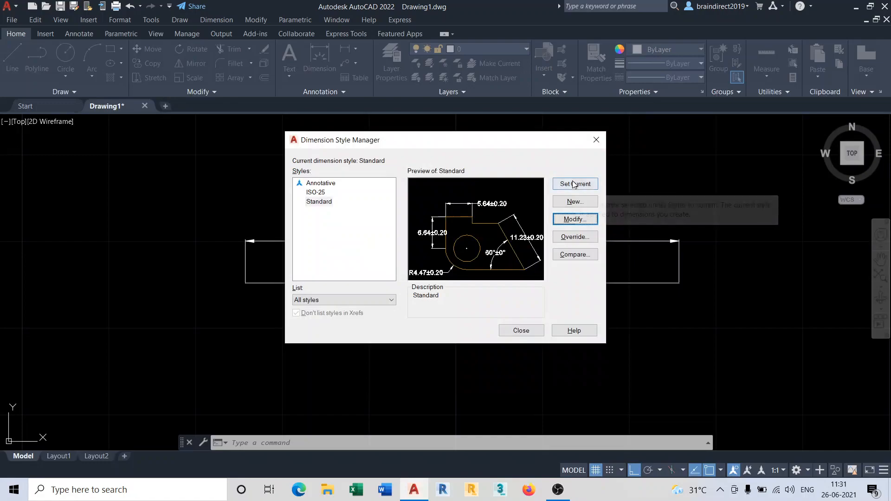
pyautogui.click(529, 330)
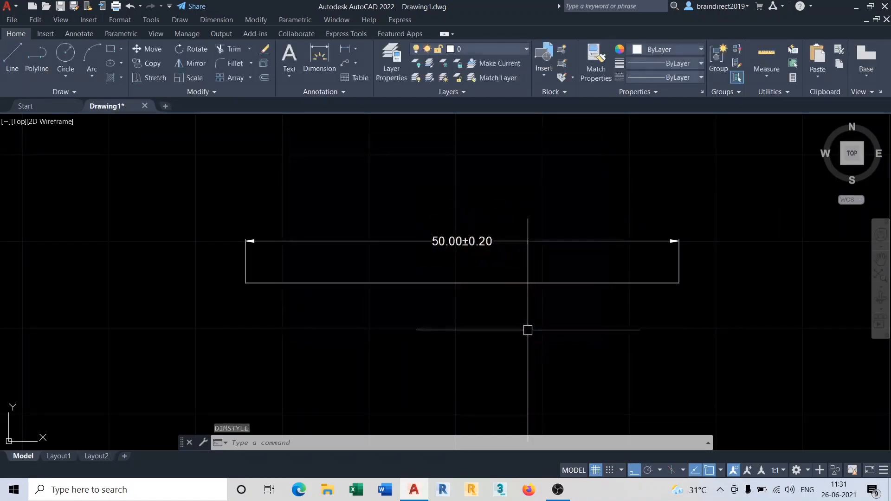
# - Check the line's dimension with its symmetrical tolerance and undo that dimension style change
pyautogui.scroll(2, 441, 239)
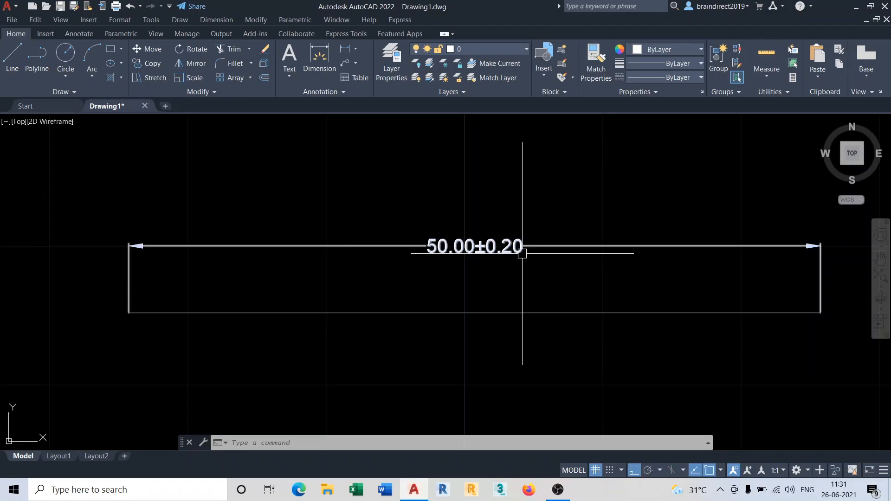
pyautogui.scroll(-2, 467, 269)
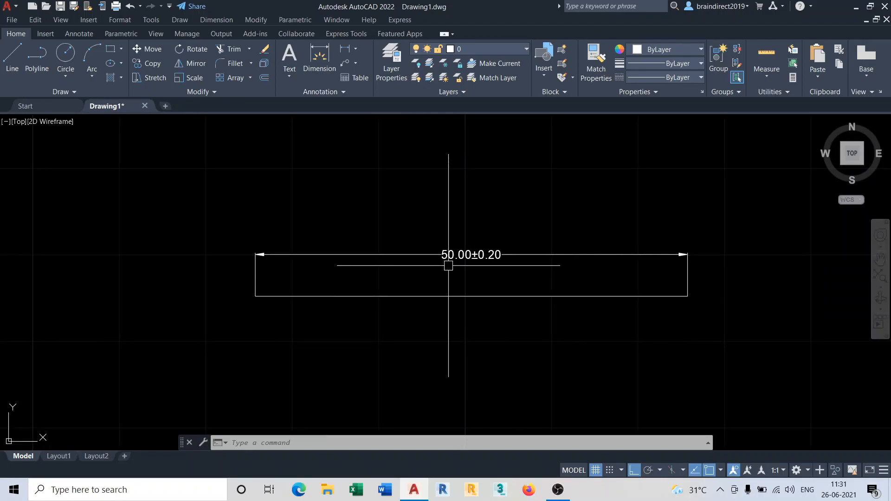
pyautogui.scroll(2, 465, 266)
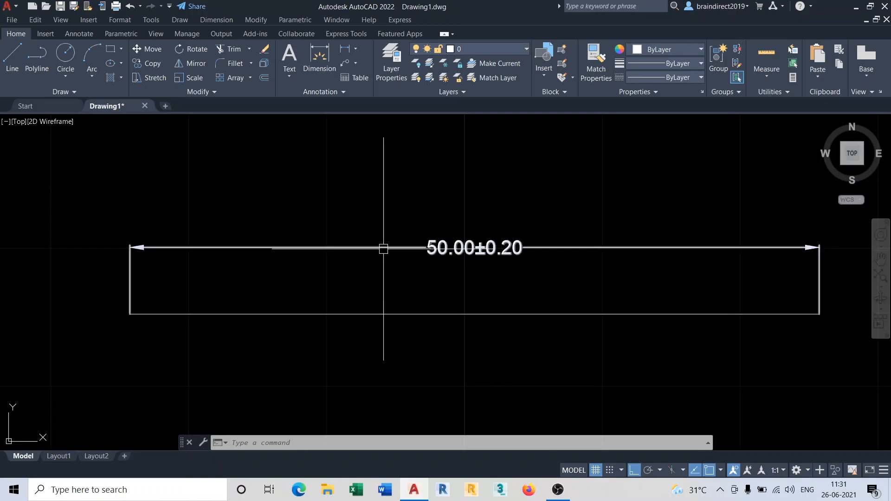
pyautogui.scroll(-2, 384, 249)
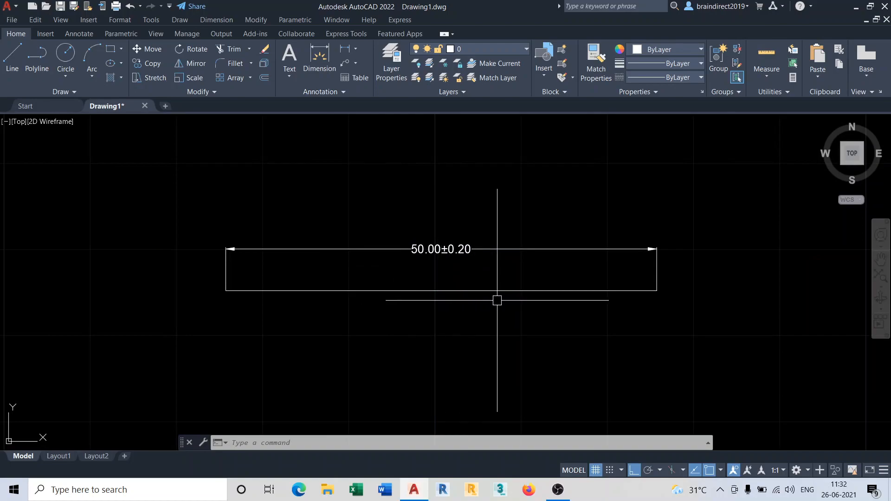
pyautogui.scroll(2, 510, 315)
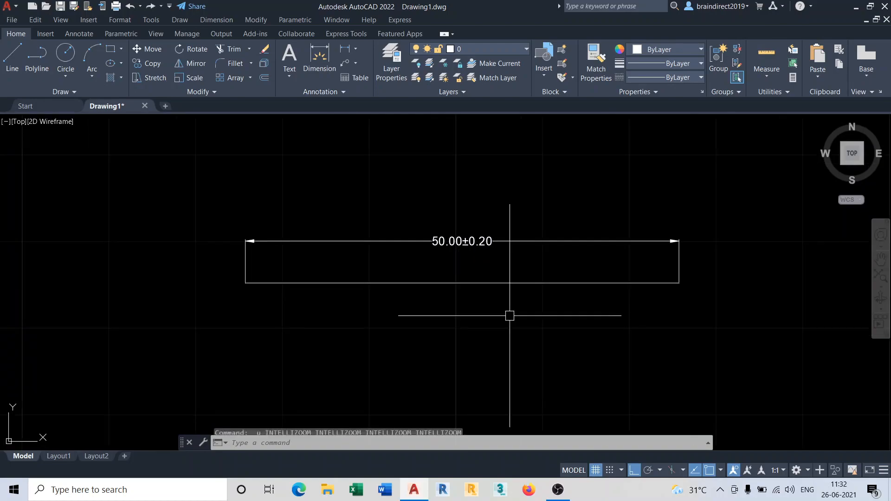
pyautogui.hotkey('ctrl', 'z')
# - Modify the Standard dimension style by setting its tolerance method to Deviation
pyautogui.scroll(3, 460, 266)
pyautogui.write('d')
pyautogui.press('Return')
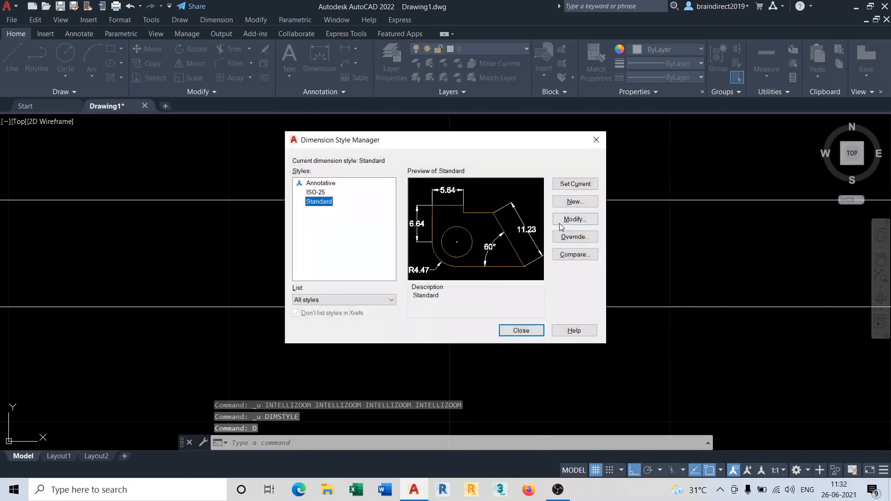
pyautogui.click(568, 219)
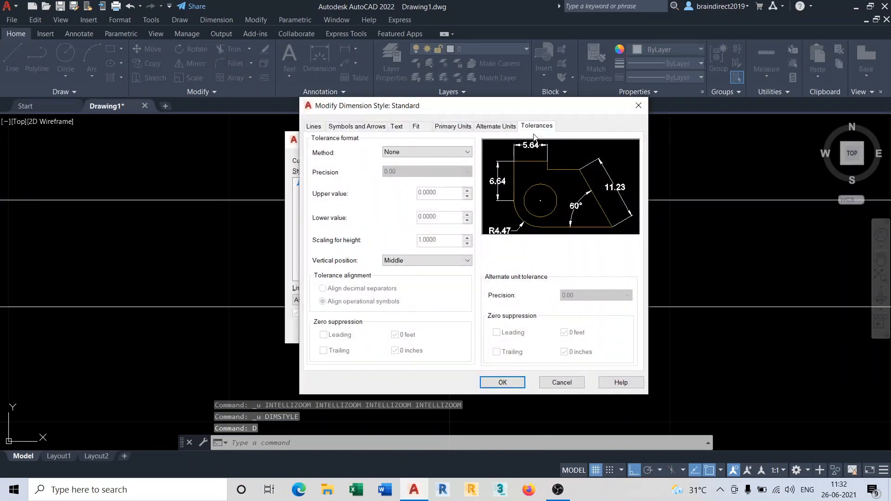
pyautogui.click(402, 152)
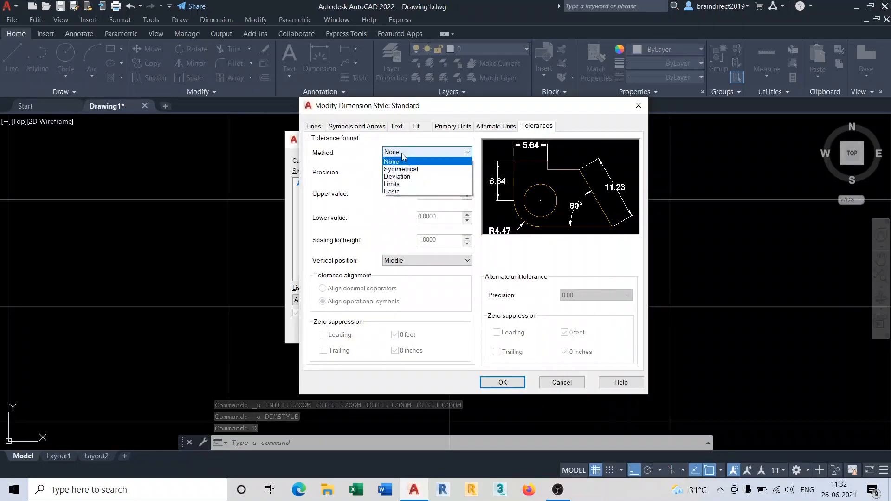
pyautogui.click(405, 179)
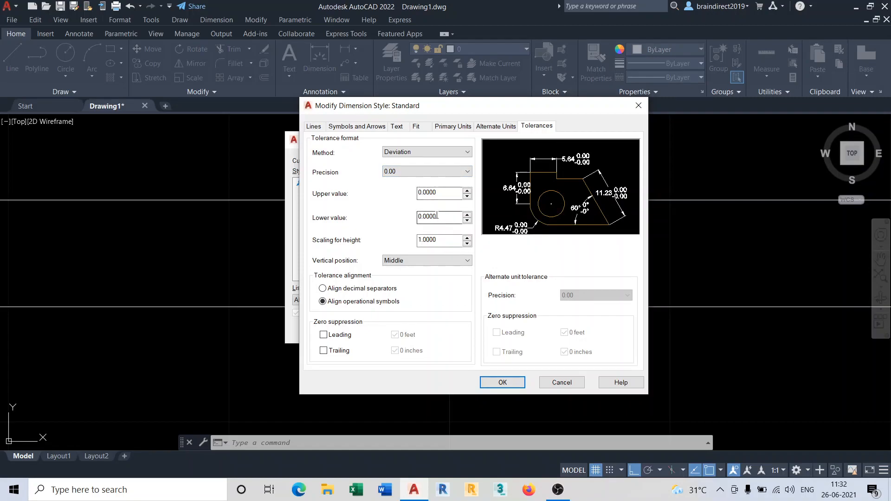
# - Set the deviation's upper value to 0.2 and lower value to 0.30, apply them and close the Dimension Style Manager
pyautogui.moveTo(437, 193); pyautogui.dragTo(423, 194)
pyautogui.press('BackSpace')
pyautogui.write('.2')
pyautogui.press('Tab')
pyautogui.write('.')
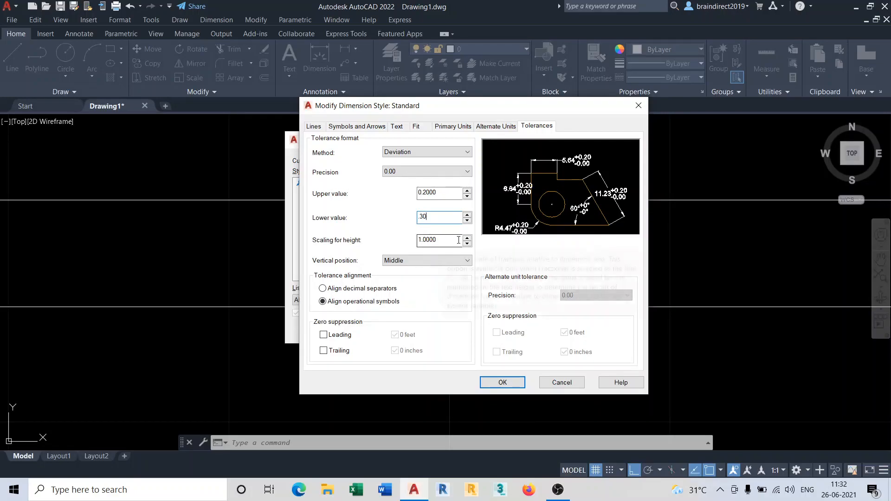
pyautogui.click(503, 383)
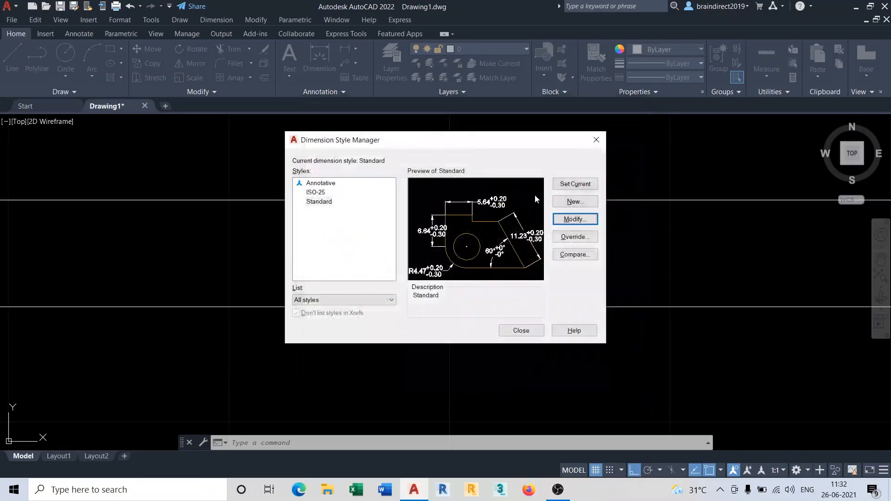
pyautogui.click(521, 334)
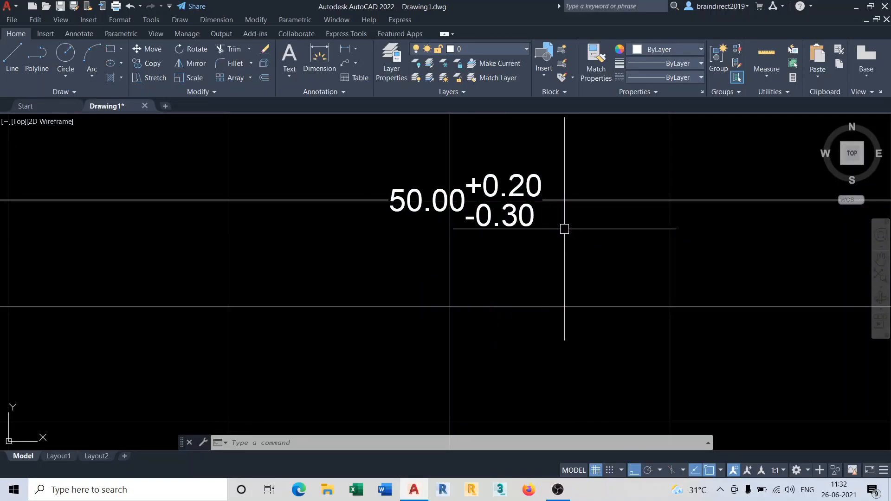
# - Undo the deviation tolerance change to the Standard dimension style
pyautogui.scroll(-2, 567, 232)
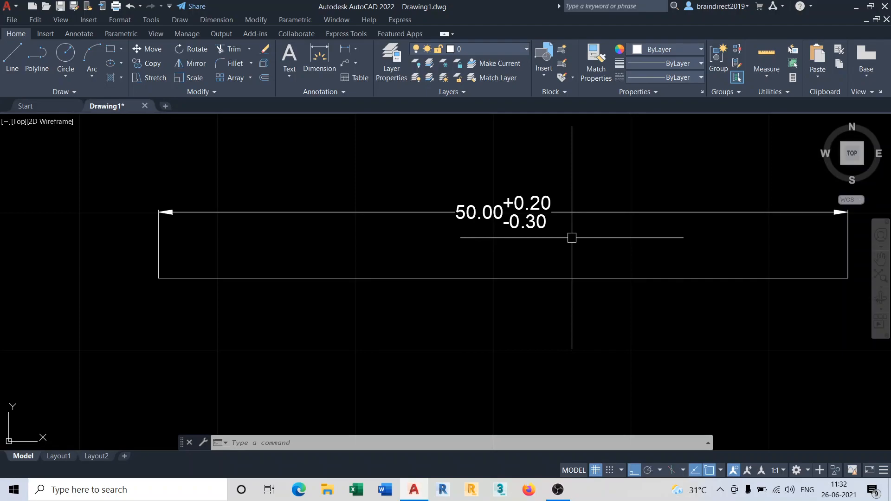
pyautogui.hotkey('ctrl', 'z')
pyautogui.hotkey('ctrl', 'z')
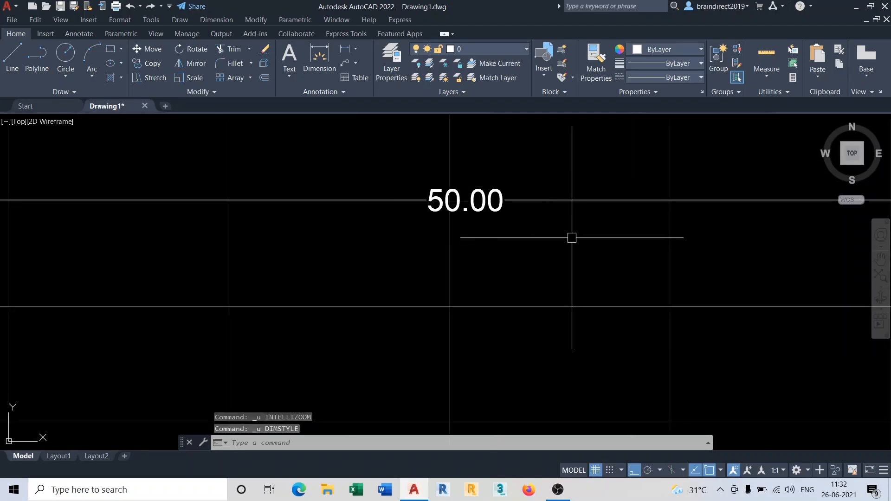
# - Modify the Standard dimension style by setting its tolerance method to Limits
pyautogui.write('D')
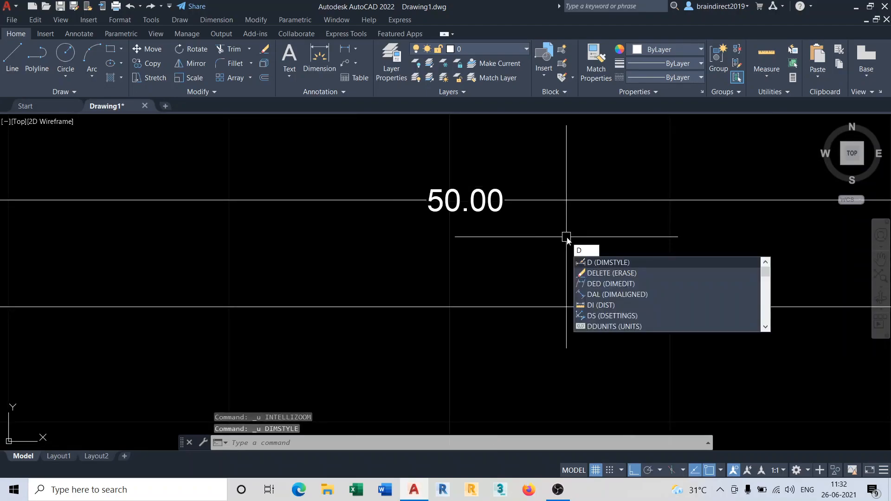
pyautogui.press('Return')
pyautogui.click(575, 220)
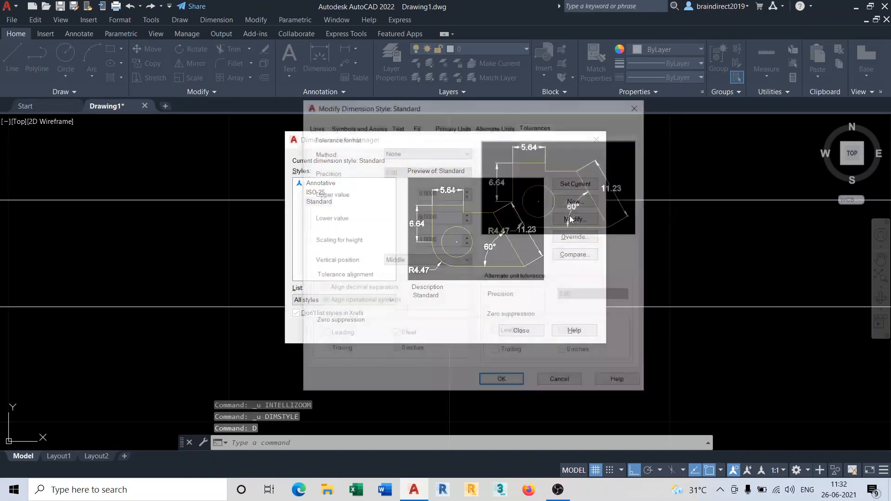
pyautogui.click(444, 149)
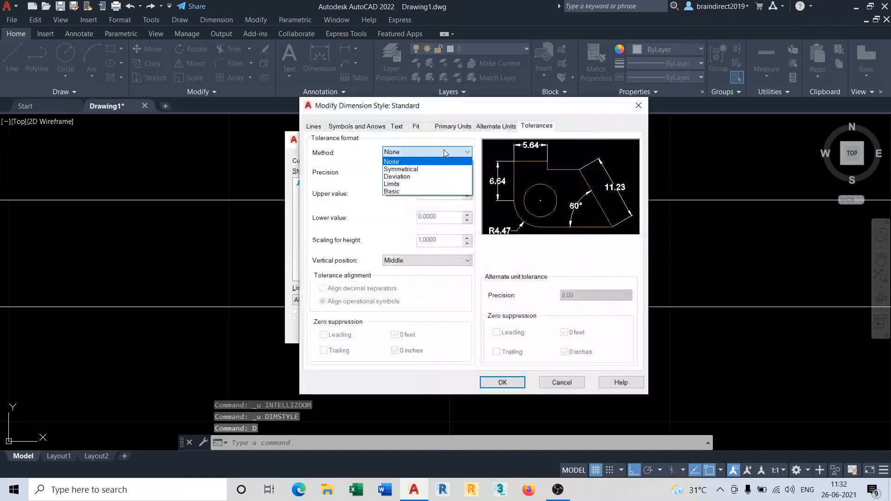
pyautogui.click(398, 184)
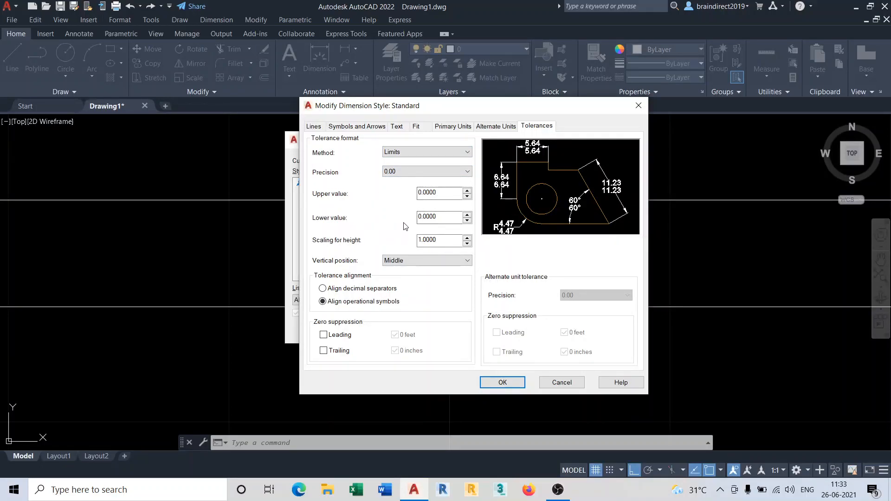
# - Set the limits' upper value to 0.20 and lower value to 0.30, apply them and close the Dimension Style Manager
pyautogui.doubleClick(447, 192)
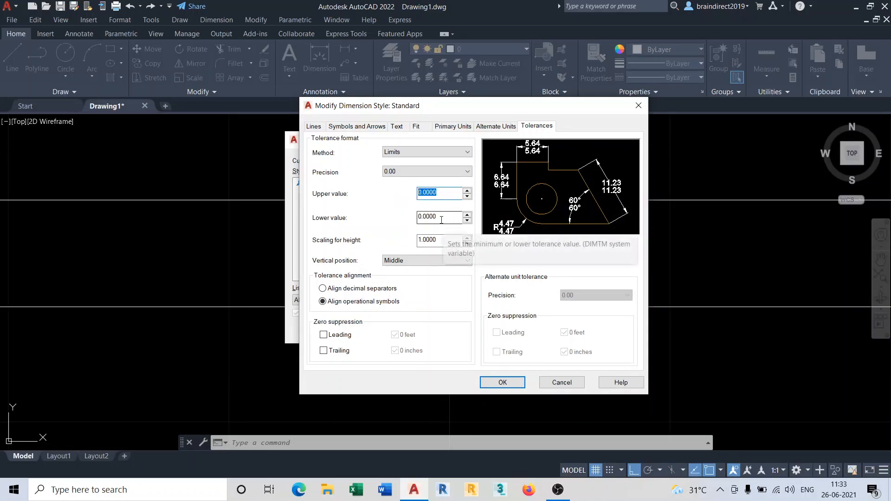
pyautogui.write('20')
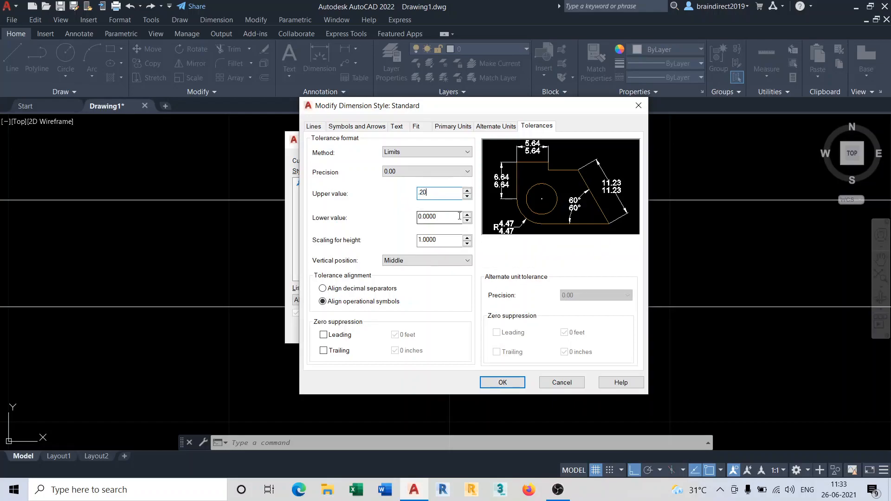
pyautogui.press('Tab')
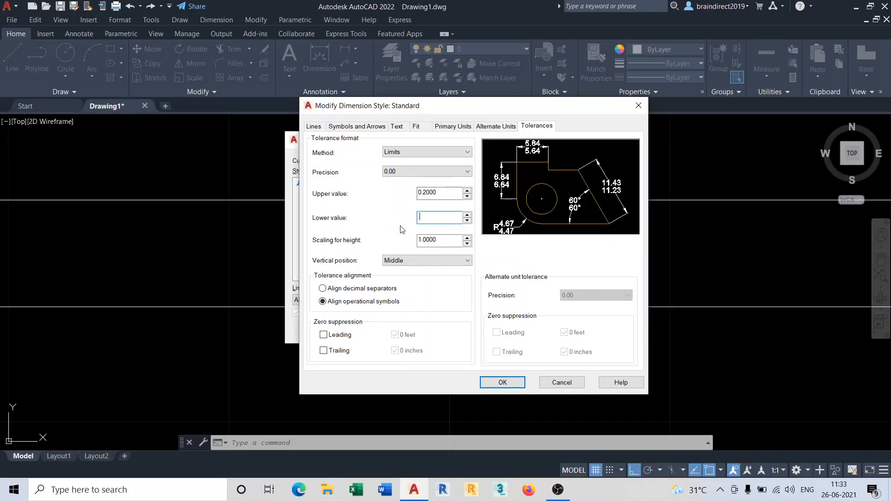
pyautogui.click(511, 385)
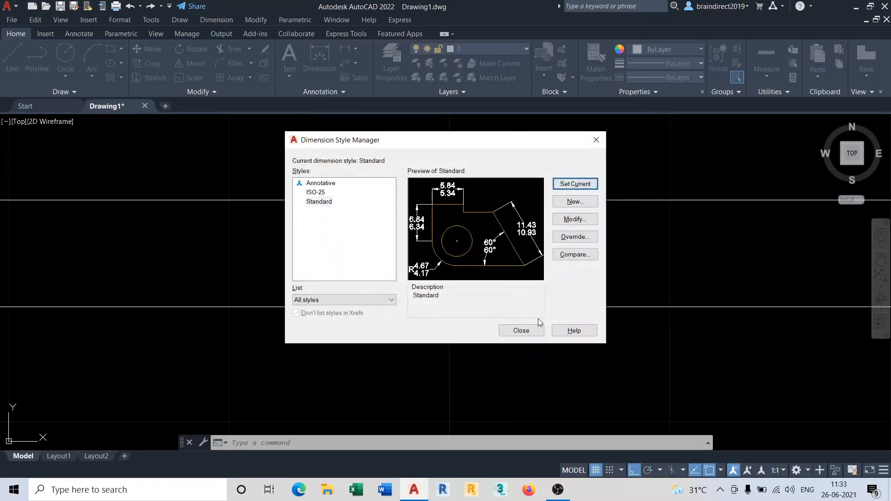
pyautogui.click(521, 331)
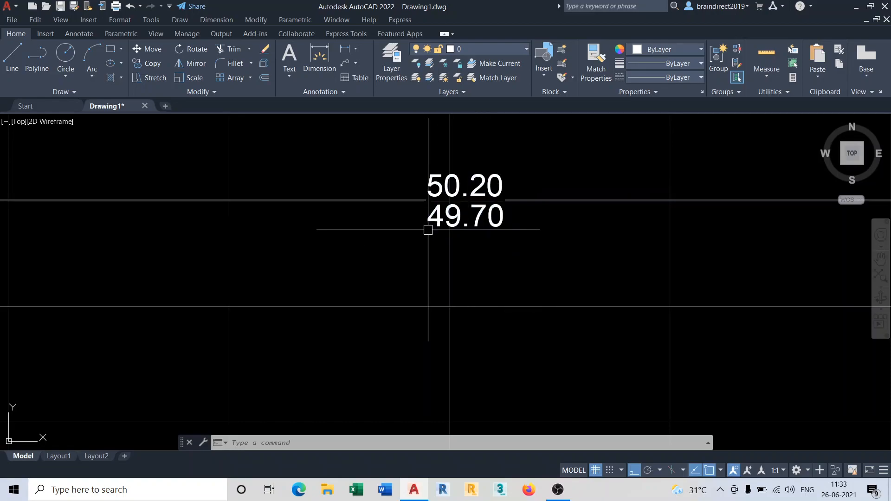
# - Undo the limits tolerance change to the Standard dimension style
pyautogui.scroll(-1, 494, 235)
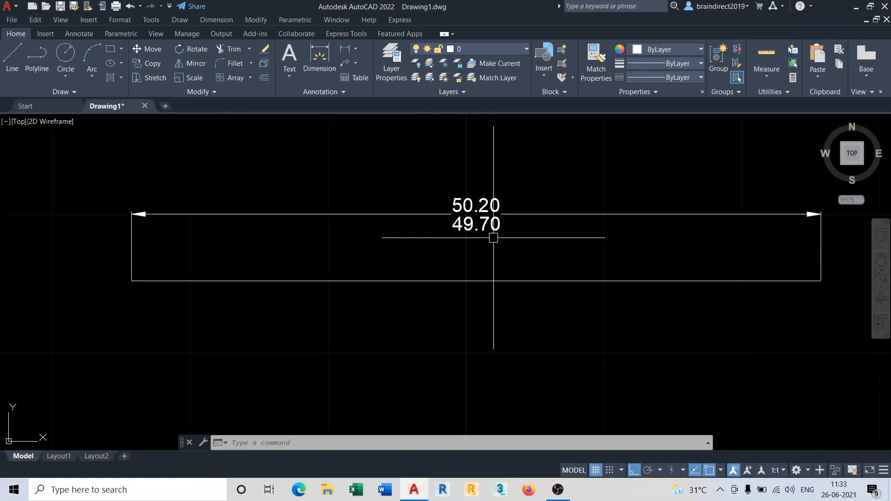
pyautogui.hotkey('ctrl', 'z')
pyautogui.hotkey('ctrl', 'z')
# - Modify the Standard dimension style to use the Basic tolerance method, set it current and close the Dimension Style Manager
pyautogui.scroll(-1, 504, 250)
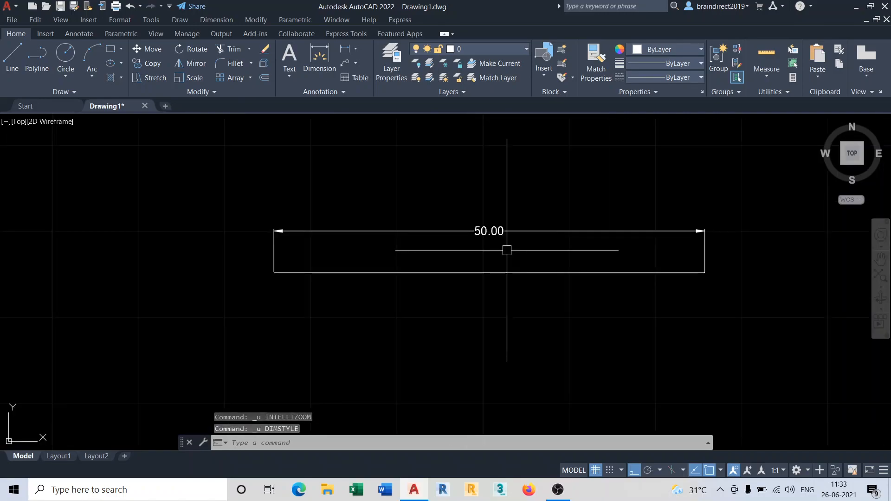
pyautogui.write('d')
pyautogui.press('Return')
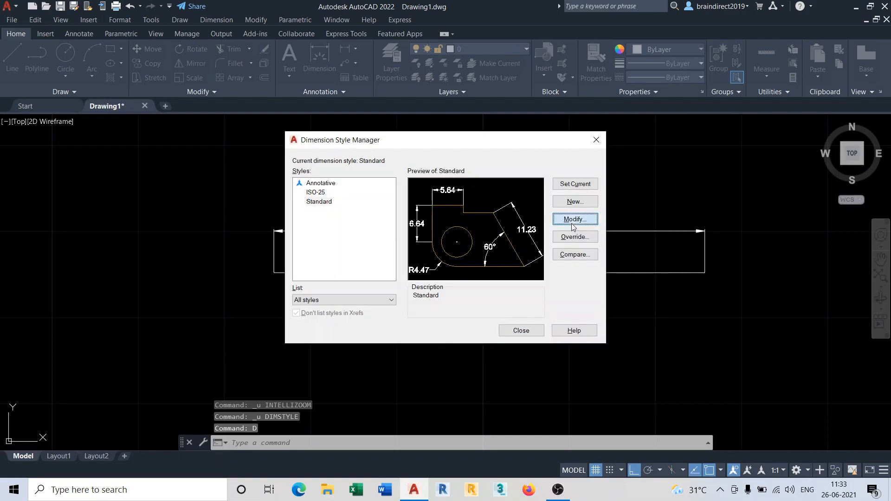
pyautogui.click(572, 222)
pyautogui.click(430, 149)
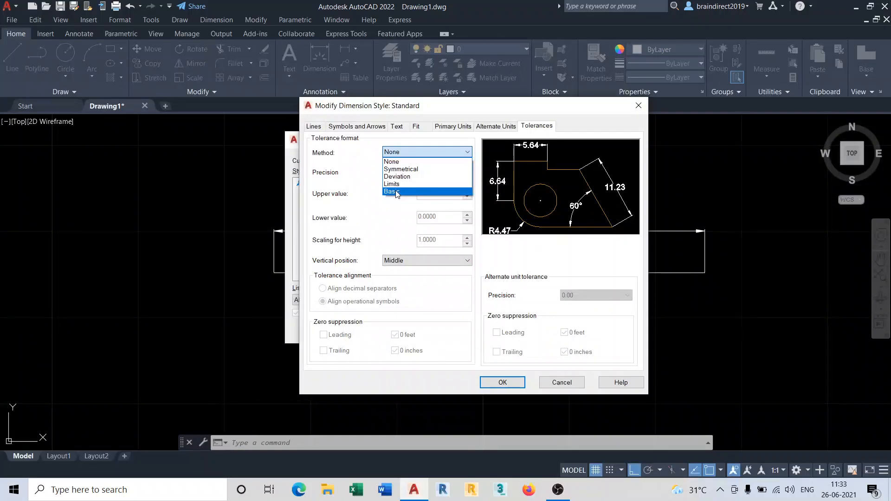
pyautogui.click(396, 192)
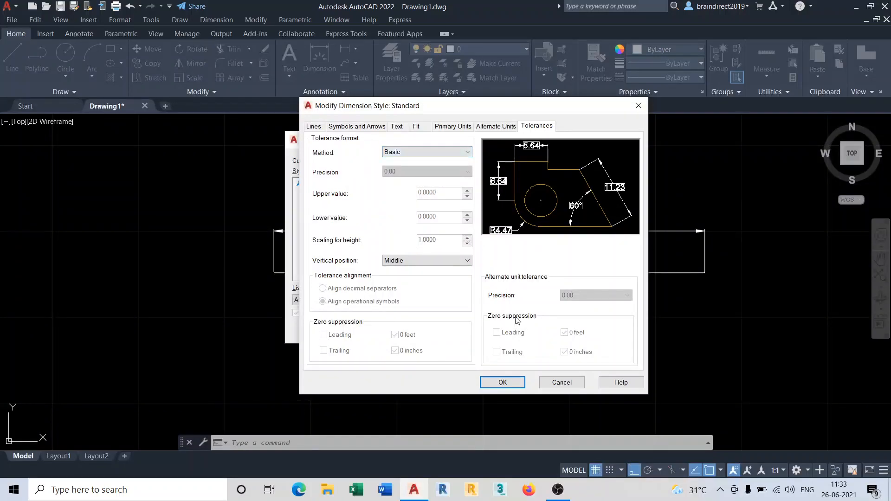
pyautogui.click(510, 384)
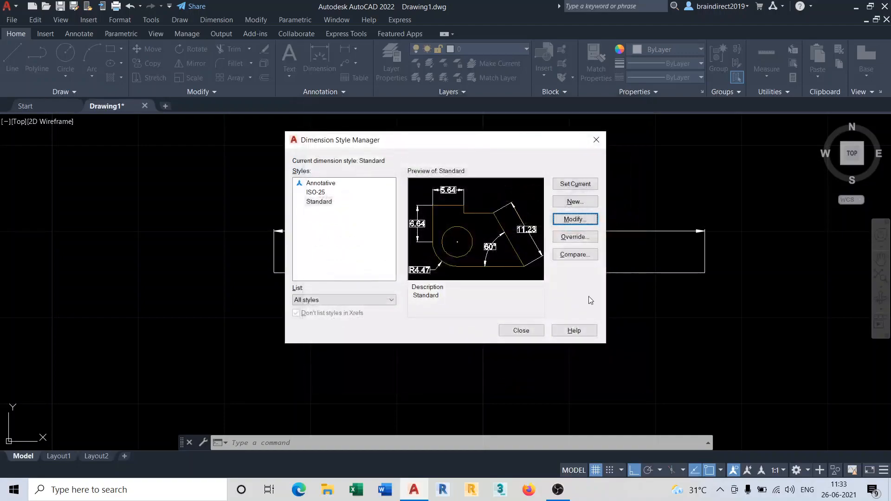
pyautogui.click(586, 187)
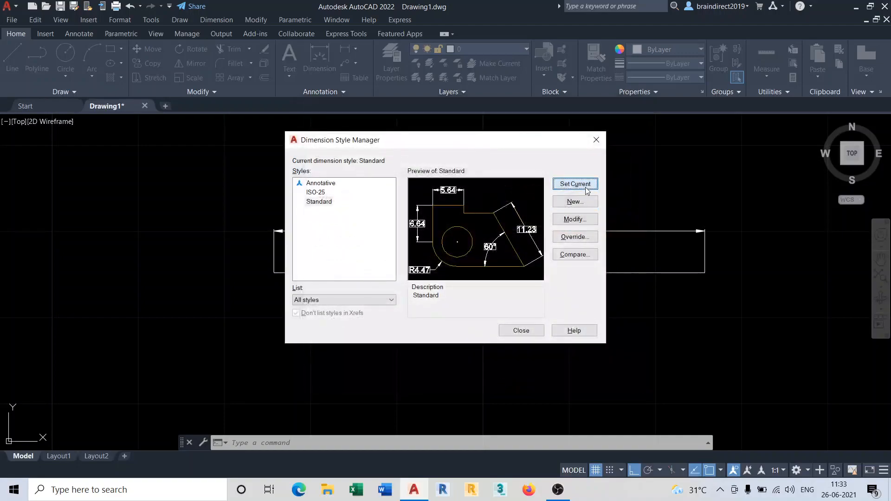
pyautogui.click(529, 333)
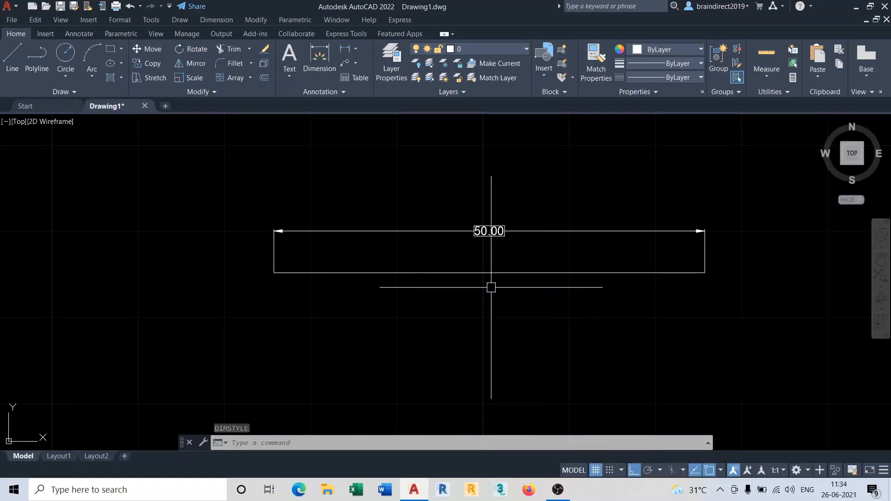
# - Undo the Basic tolerance change and the linear dimension, back to the bare horizontal line
pyautogui.hotkey('ctrl', 'z')
pyautogui.hotkey('ctrl', 'z')
pyautogui.hotkey('ctrl', 'z')
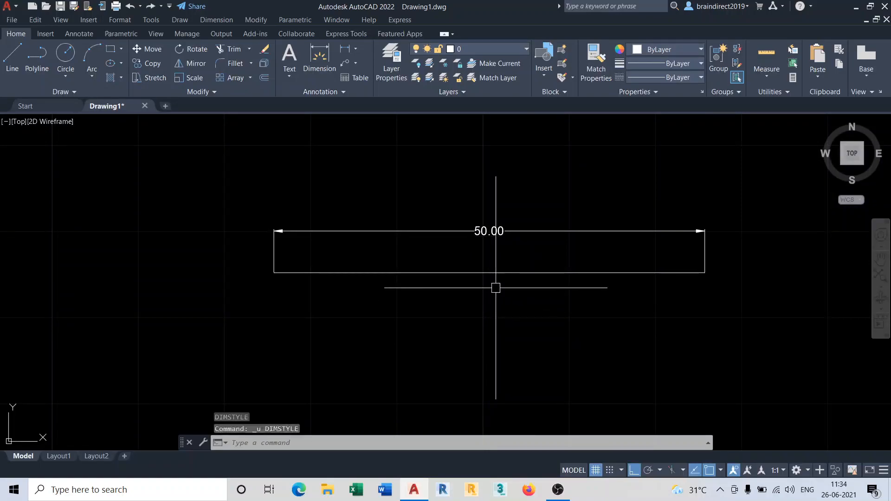
pyautogui.hotkey('ctrl', 'z')
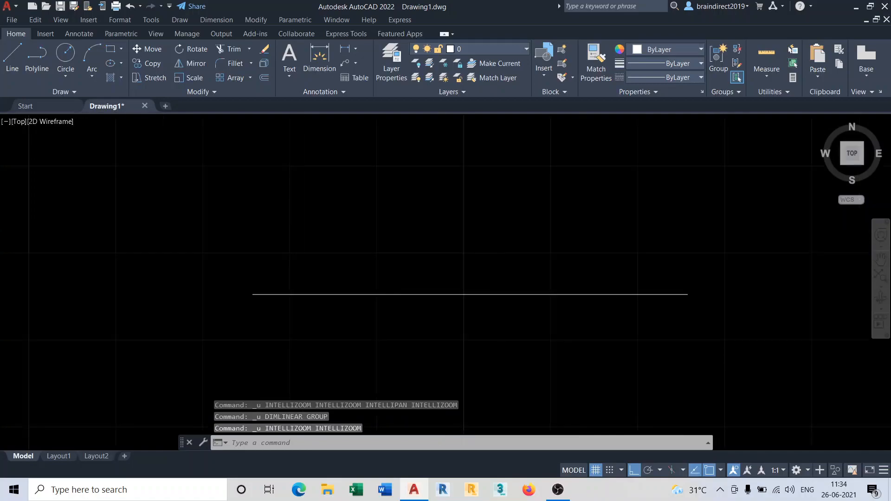
# - Add a linear dimension between the horizontal line's two endpoints, placing it just above the line
pyautogui.click(346, 50)
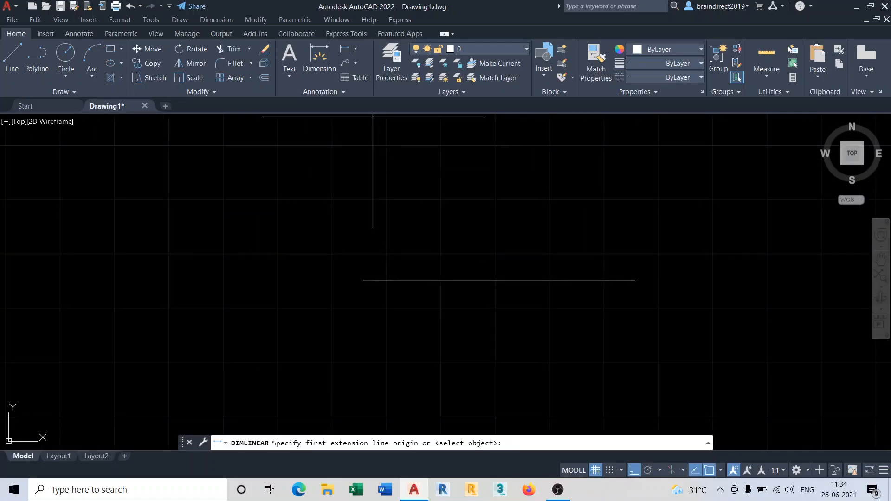
pyautogui.click(363, 280)
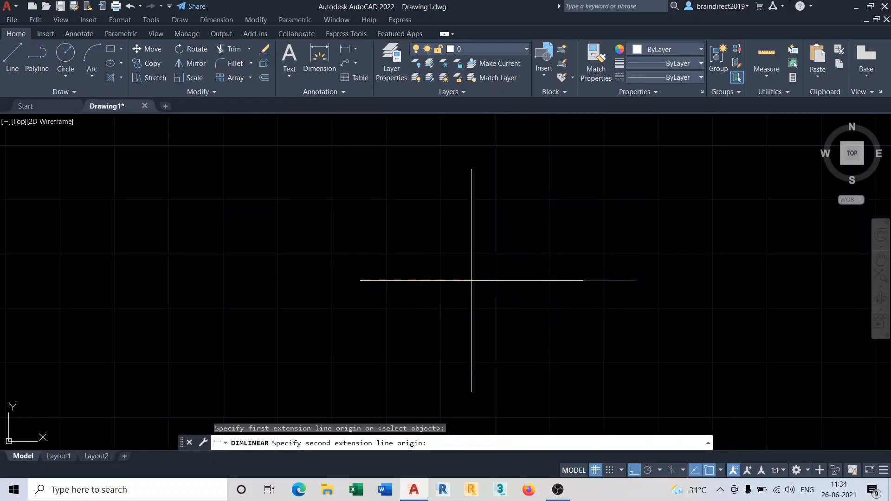
pyautogui.click(635, 280)
pyautogui.click(634, 251)
# - Modify the Standard dimension style to use the Symmetrical tolerance method with an upper value of 0.2, and apply it
pyautogui.write('D')
pyautogui.press('Return')
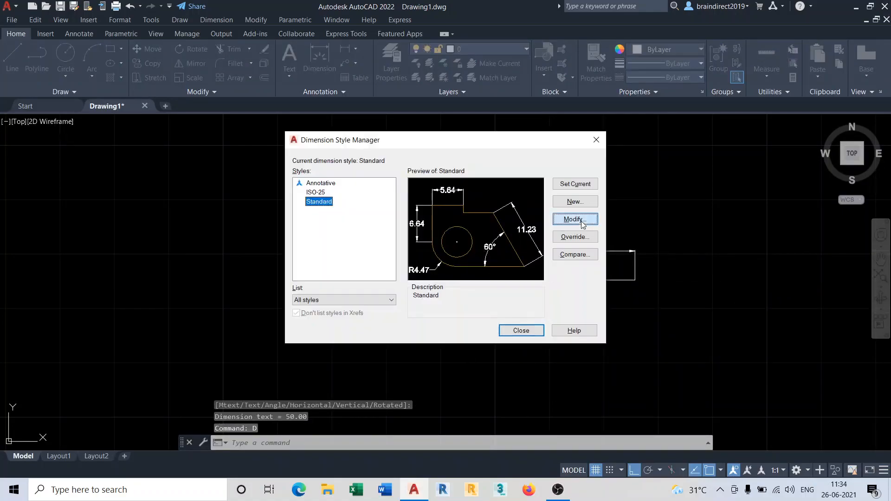
pyautogui.click(575, 219)
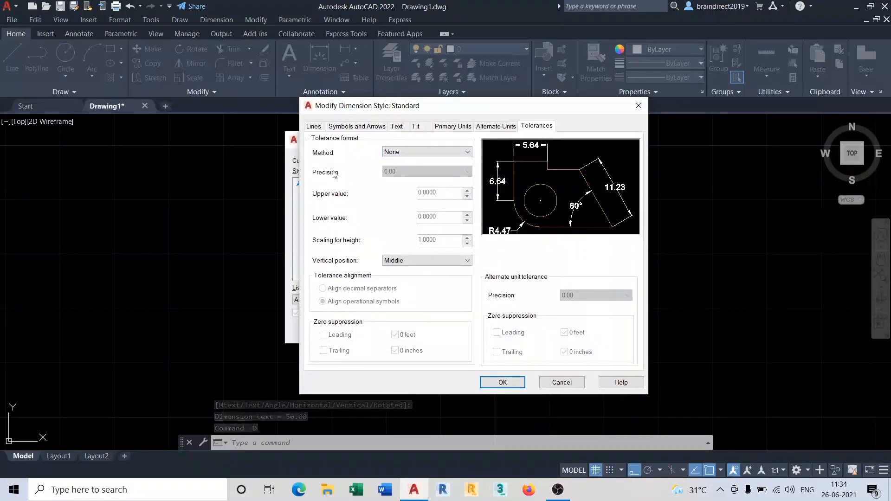
pyautogui.click(431, 152)
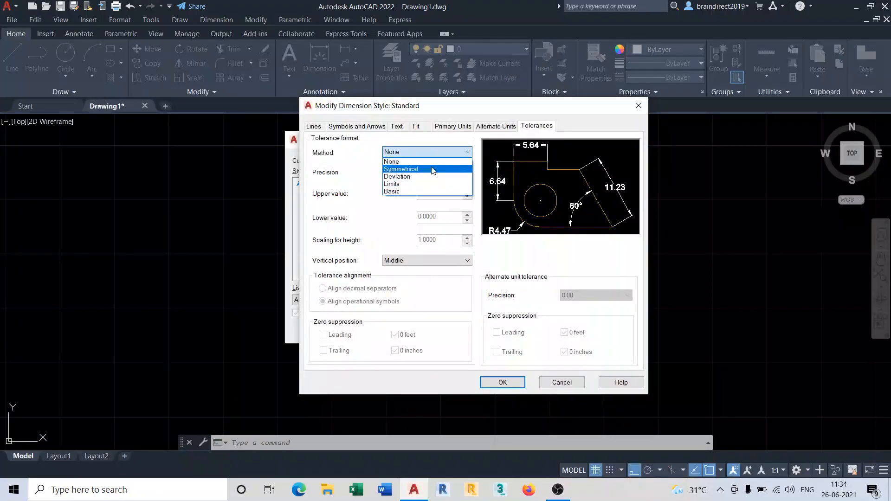
pyautogui.click(432, 169)
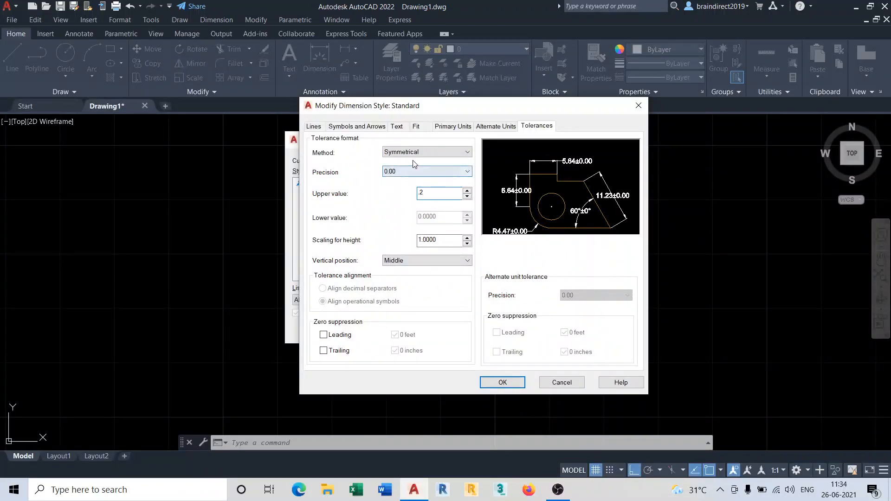
pyautogui.click(510, 384)
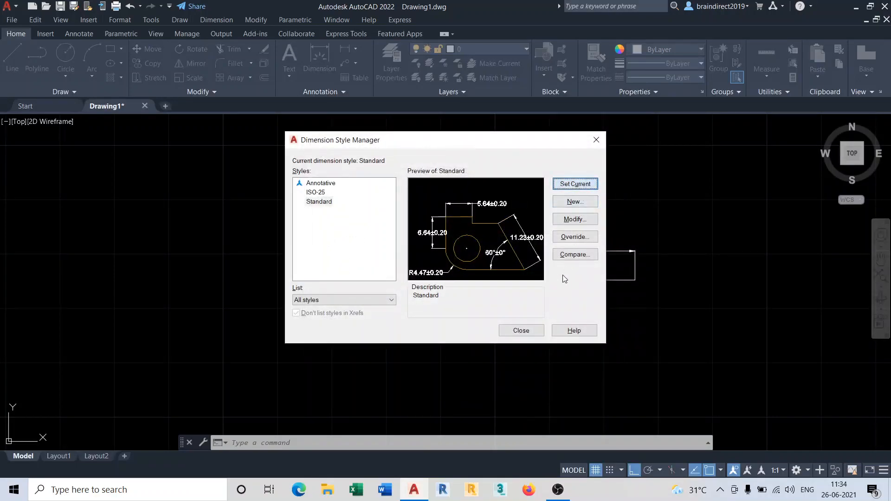
pyautogui.click(528, 335)
# - Set the Standard dimension style's tolerance precision to 0.000, make the style current and close the Dimension Style Manager
pyautogui.scroll(3, 493, 264)
pyautogui.moveTo(546, 302); pyautogui.dragTo(499, 328, button='middle')
pyautogui.write('d')
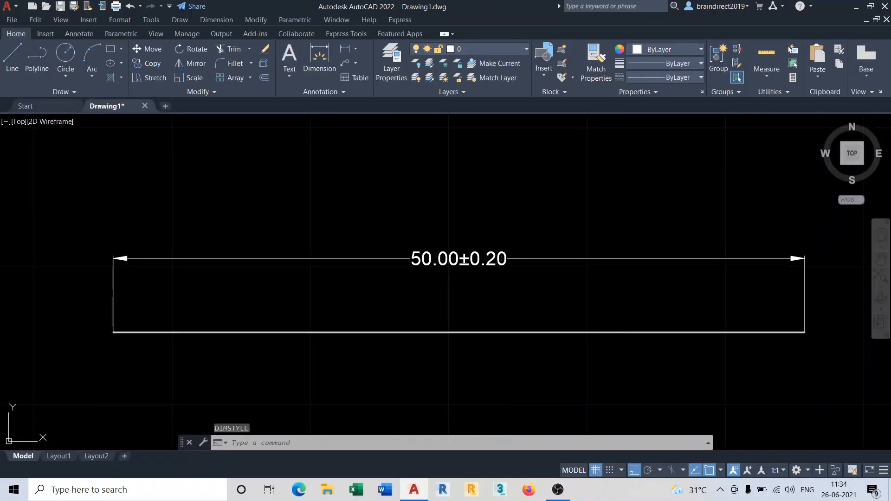
pyautogui.press('Return')
pyautogui.click(576, 220)
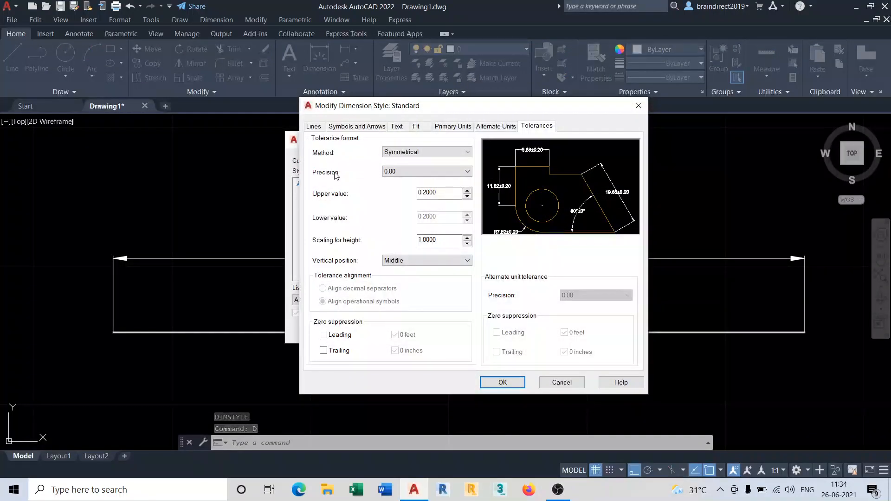
pyautogui.click(406, 175)
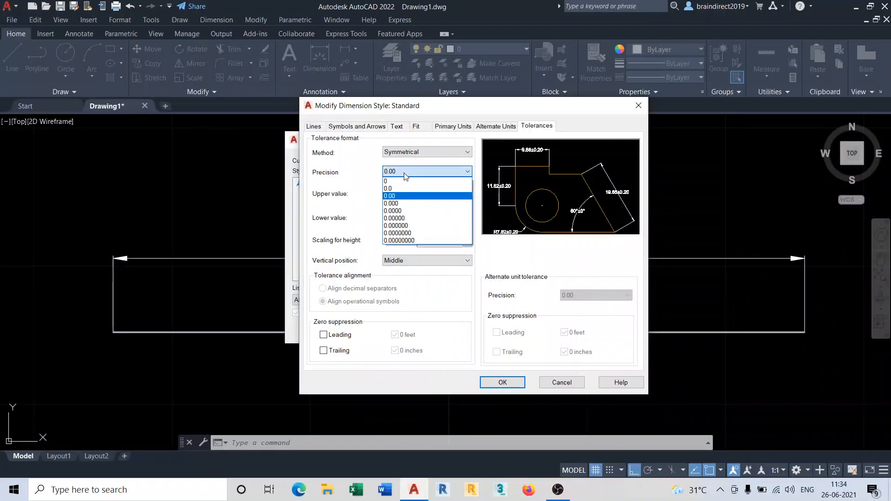
pyautogui.click(395, 204)
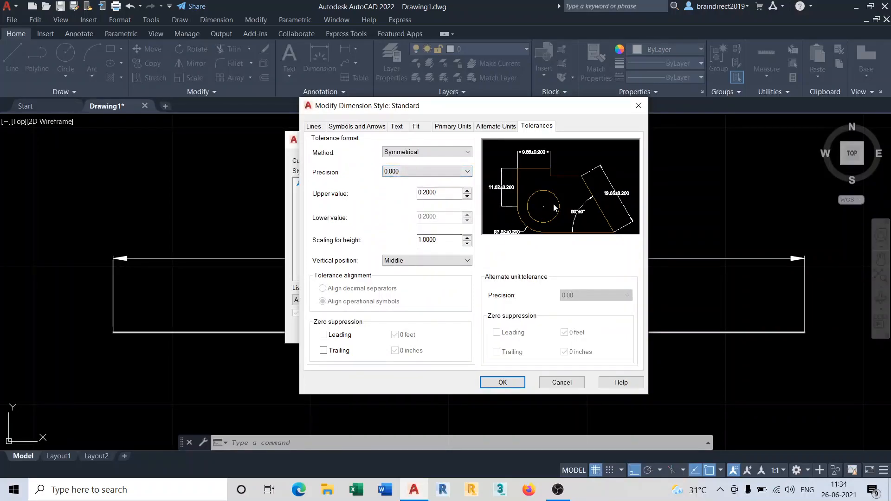
pyautogui.click(501, 383)
pyautogui.click(571, 185)
pyautogui.click(521, 330)
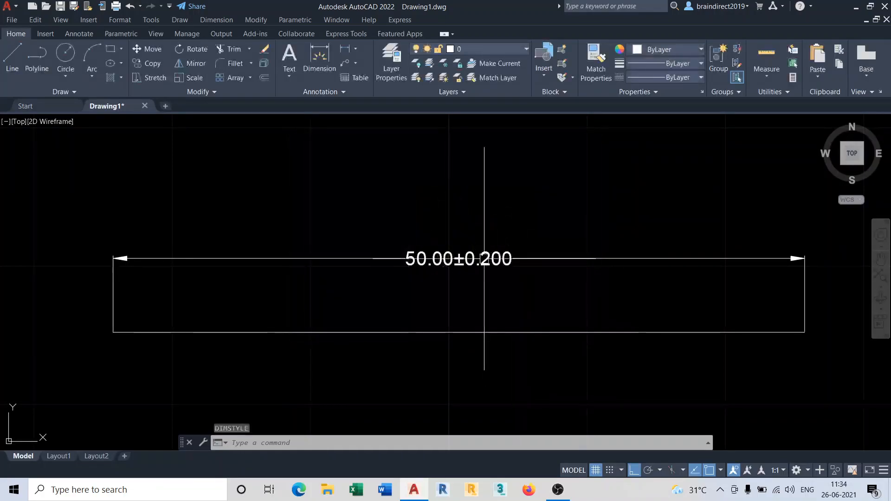
# - Set the Standard style's tolerance precision to 0.00 and reduce its tolerance height scaling, applying both to the dimension
pyautogui.scroll(2, 483, 251)
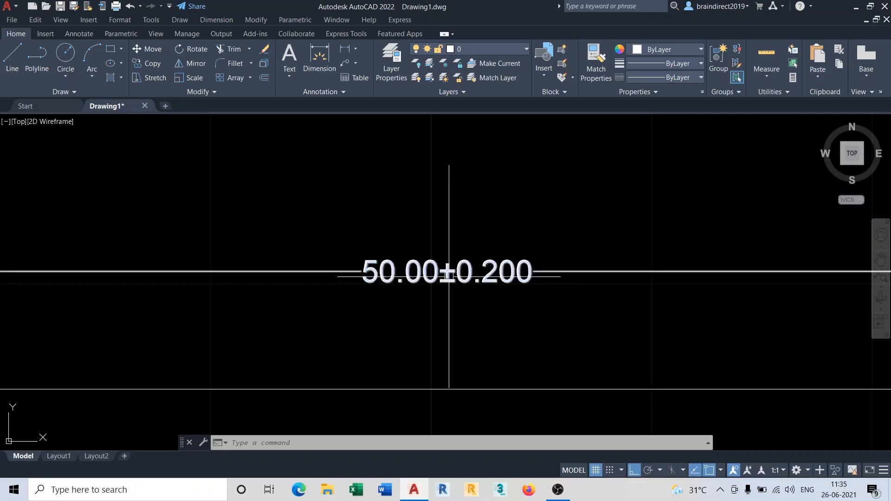
pyautogui.write('d')
pyautogui.press('Return')
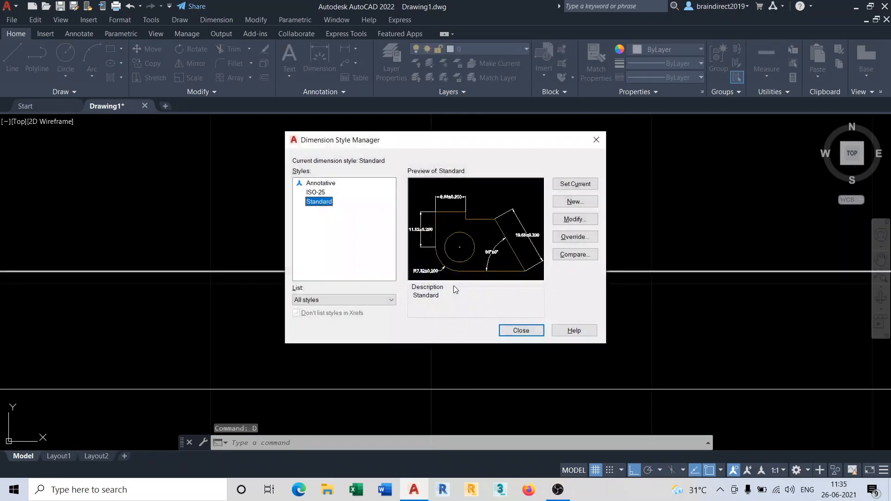
pyautogui.click(565, 221)
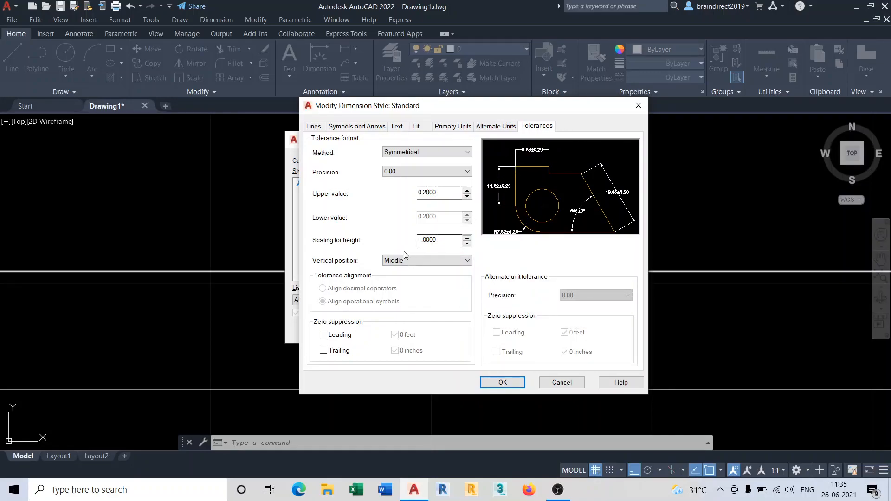
pyautogui.click(443, 242)
pyautogui.click(514, 385)
pyautogui.click(582, 184)
pyautogui.click(526, 330)
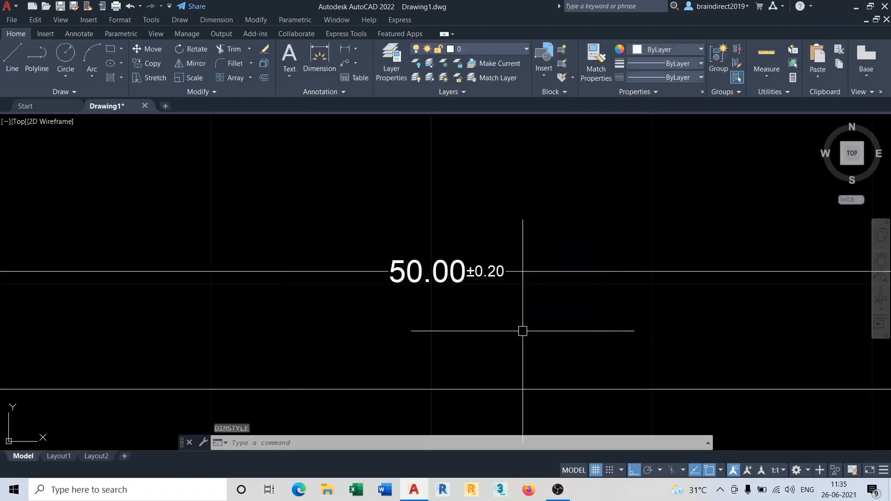
pyautogui.scroll(2, 455, 284)
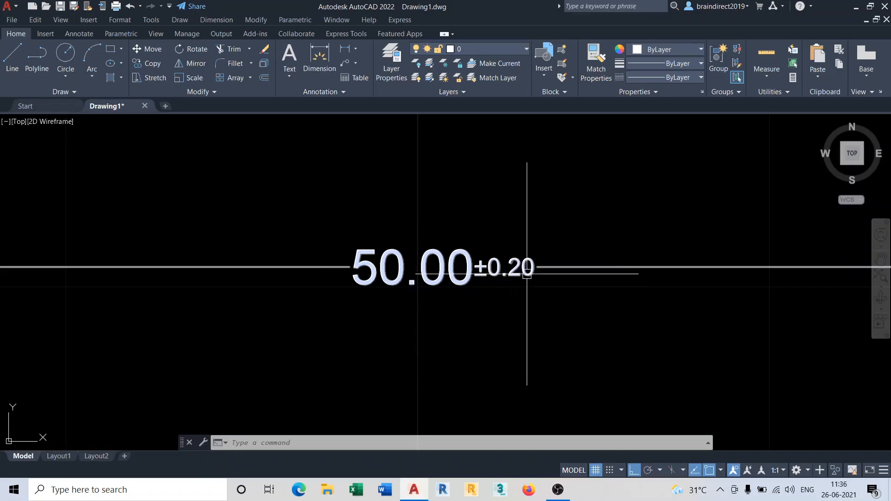
pyautogui.scroll(-6, 559, 302)
pyautogui.moveTo(611, 325); pyautogui.dragTo(557, 293, button='middle')
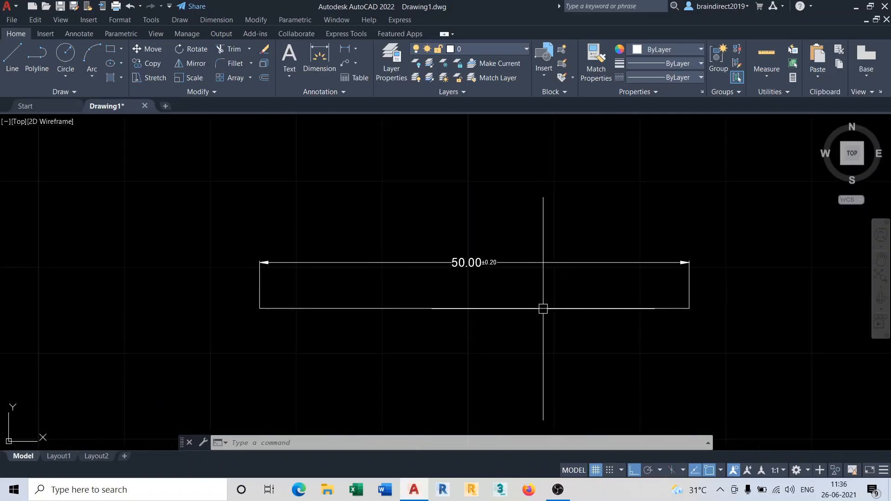
pyautogui.scroll(2, 740, 352)
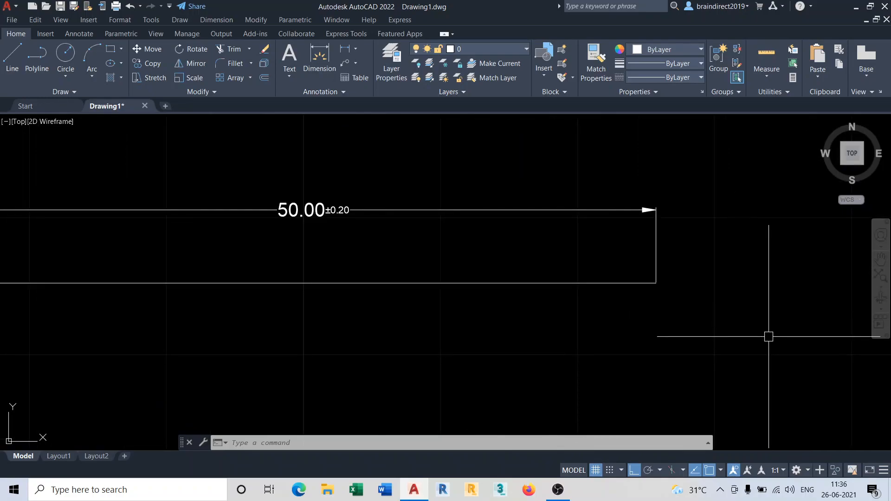
pyautogui.moveTo(766, 334); pyautogui.dragTo(796, 362, button='middle')
pyautogui.moveTo(716, 333); pyautogui.dragTo(739, 344, button='middle')
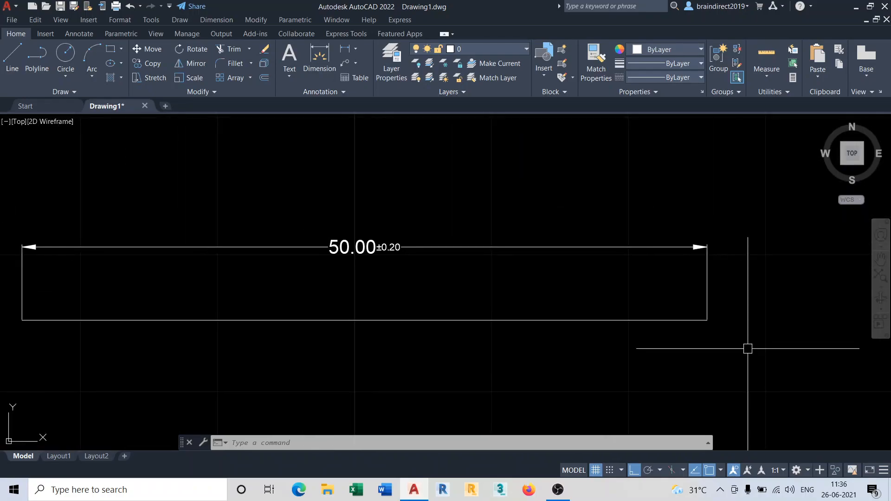